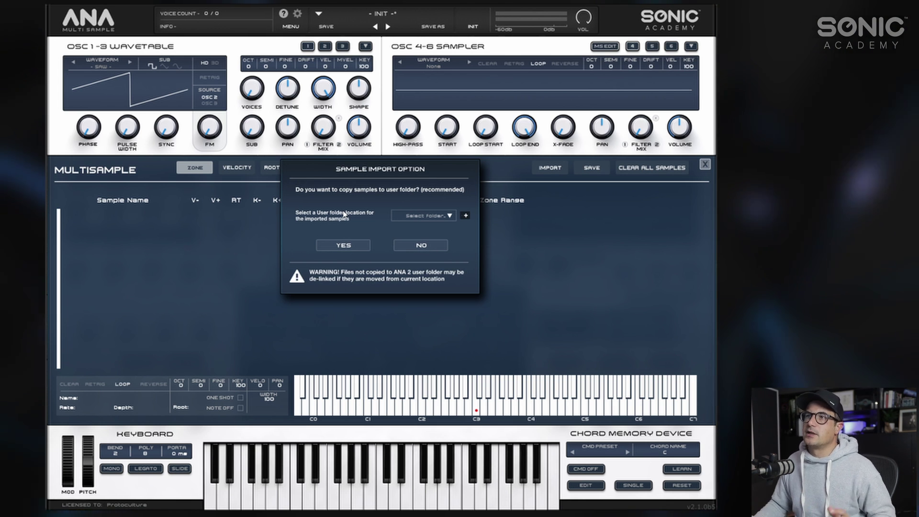
# - Copy the imported samples to a new user folder named Pads and map them around their root keys
pyautogui.click(437, 216)
pyautogui.click(465, 215)
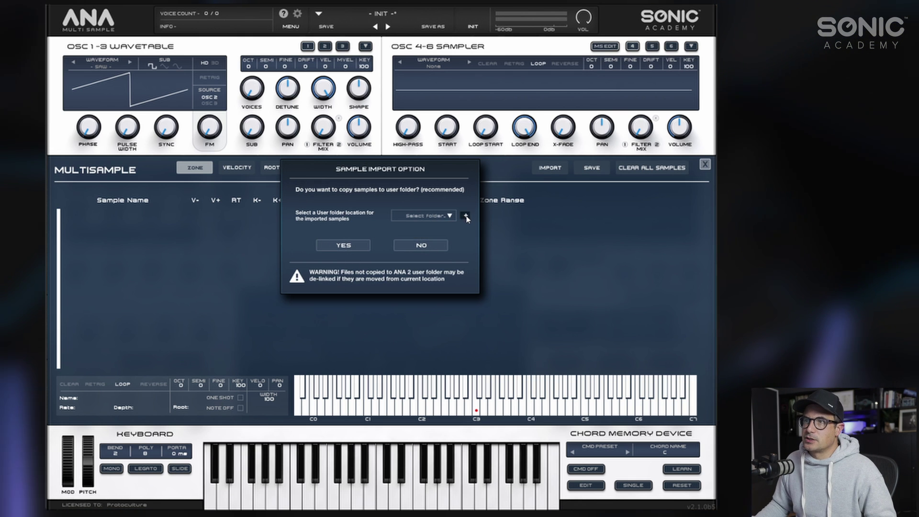
pyautogui.click(466, 216)
pyautogui.write('Pads')
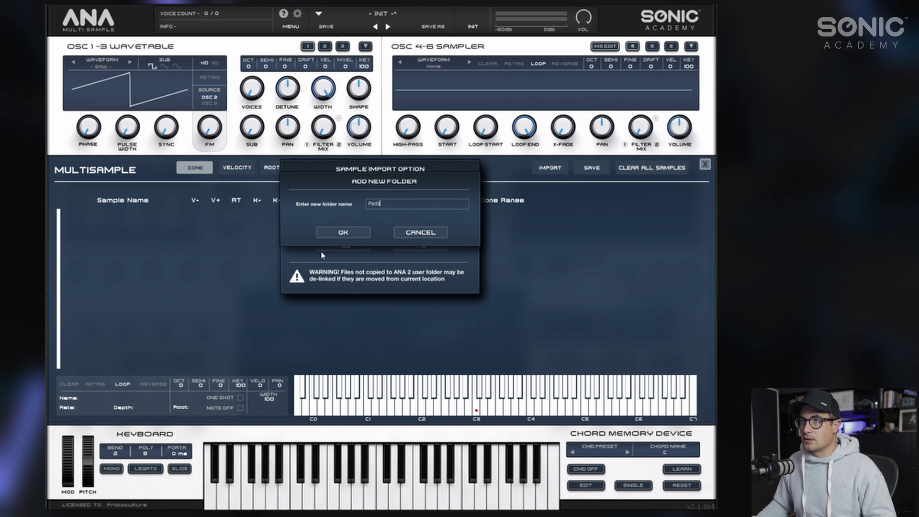
pyautogui.click(347, 234)
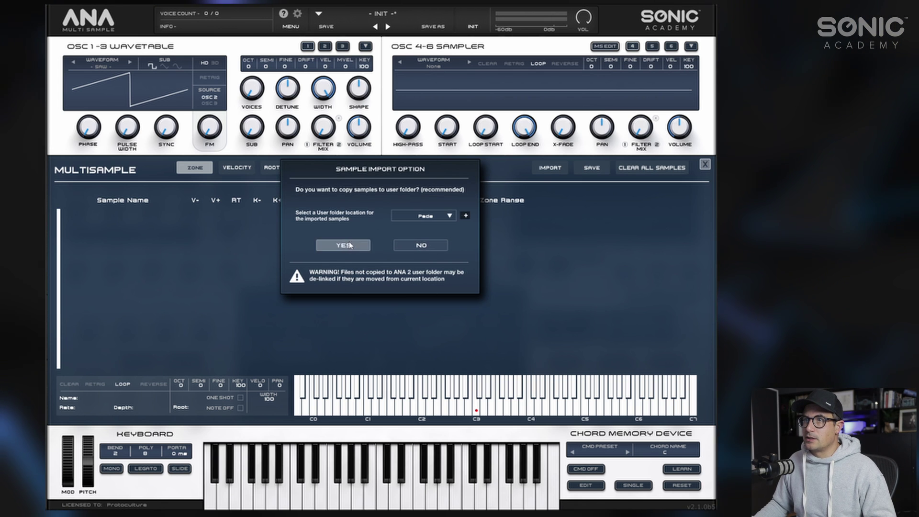
pyautogui.click(350, 245)
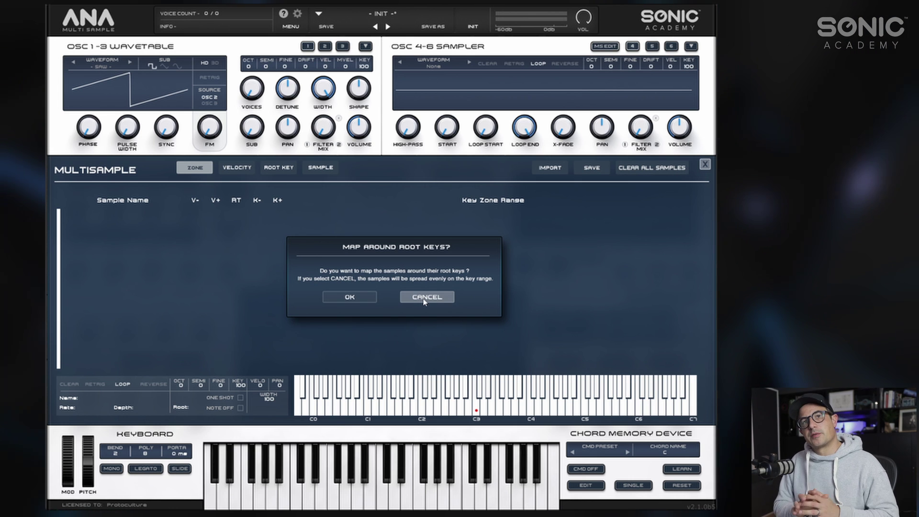
pyautogui.click(351, 297)
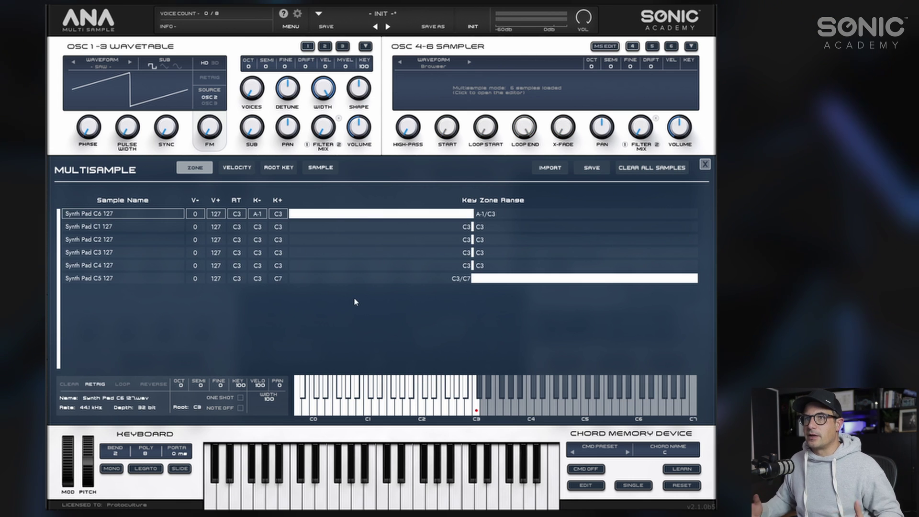
# - Sort all six Synth Pad samples by name
pyautogui.click(113, 278)
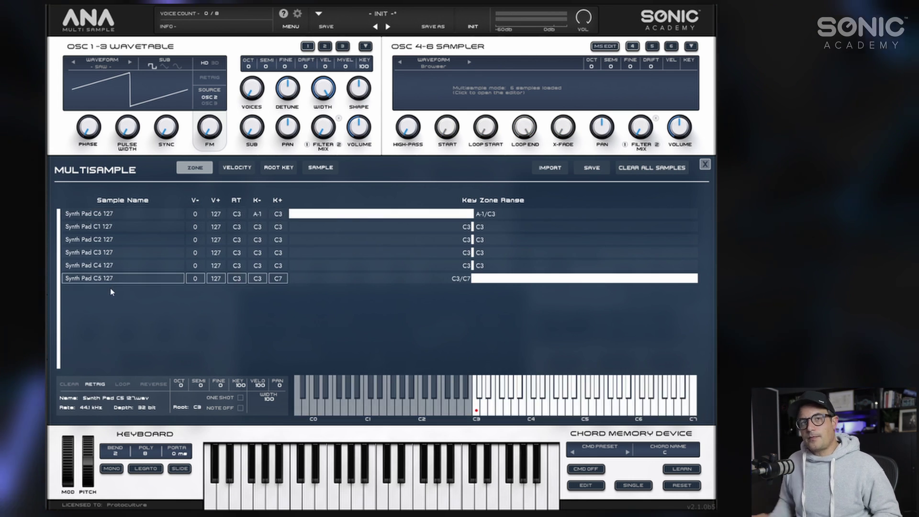
pyautogui.keyDown('shift'); pyautogui.click(113, 215); pyautogui.keyUp('shift')
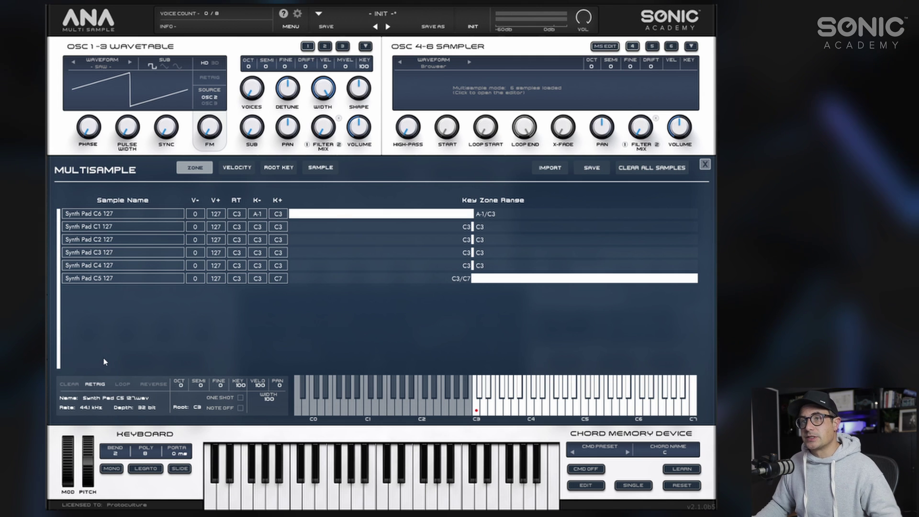
pyautogui.rightClick(94, 253)
pyautogui.click(172, 311)
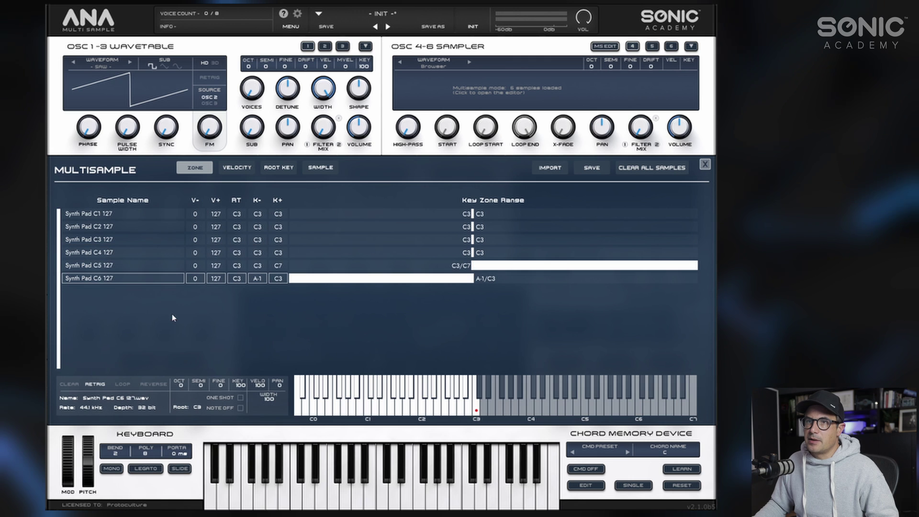
pyautogui.keyDown('shift'); pyautogui.click(103, 217); pyautogui.keyUp('shift')
pyautogui.rightClick(118, 225)
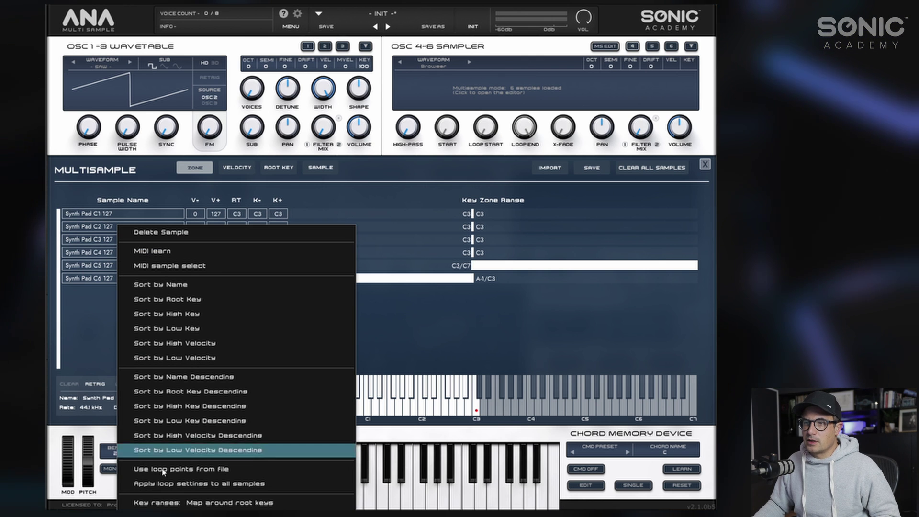
pyautogui.click(419, 339)
pyautogui.rightClick(107, 273)
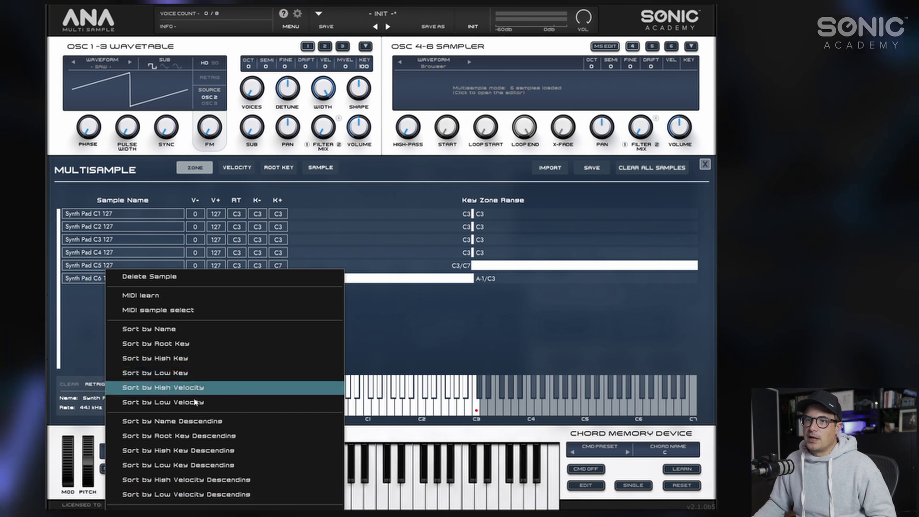
pyautogui.click(462, 314)
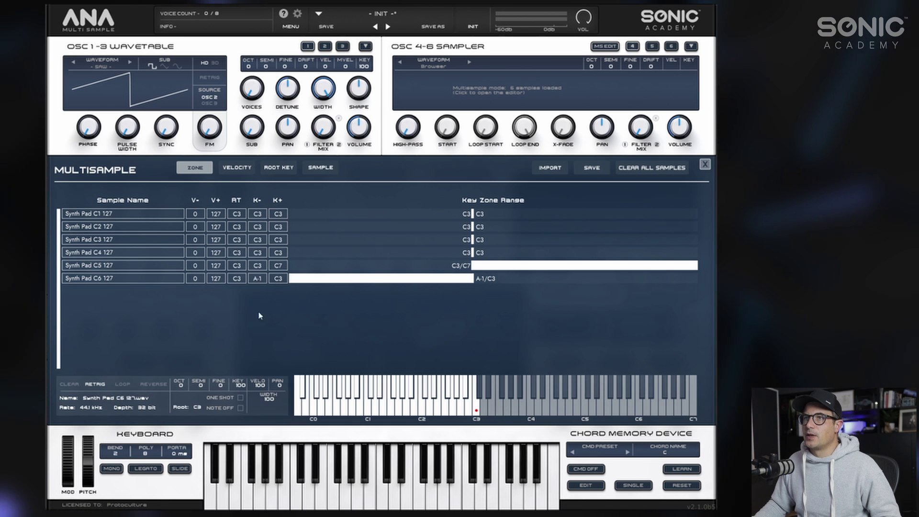
# - Set the root keys of the C1, C2, C4, C5 and C6 Synth Pad samples to the notes in their names
pyautogui.click(272, 168)
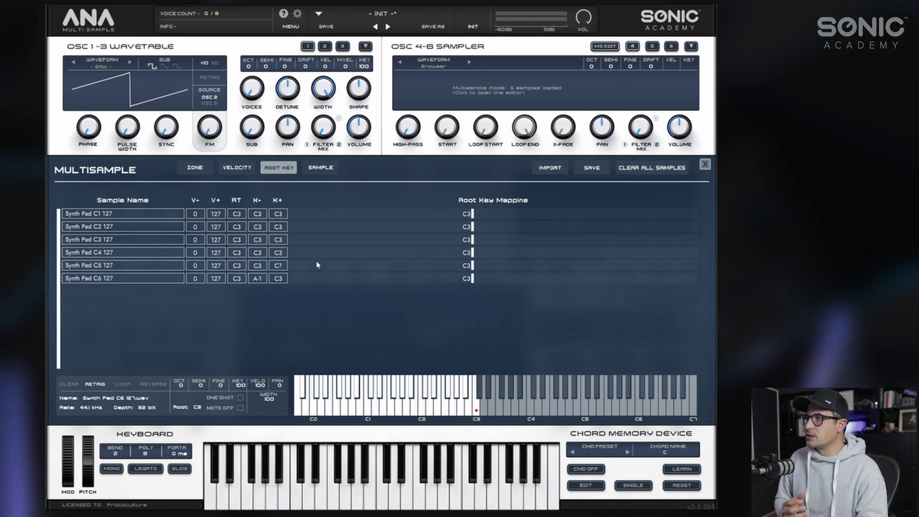
pyautogui.click(231, 213)
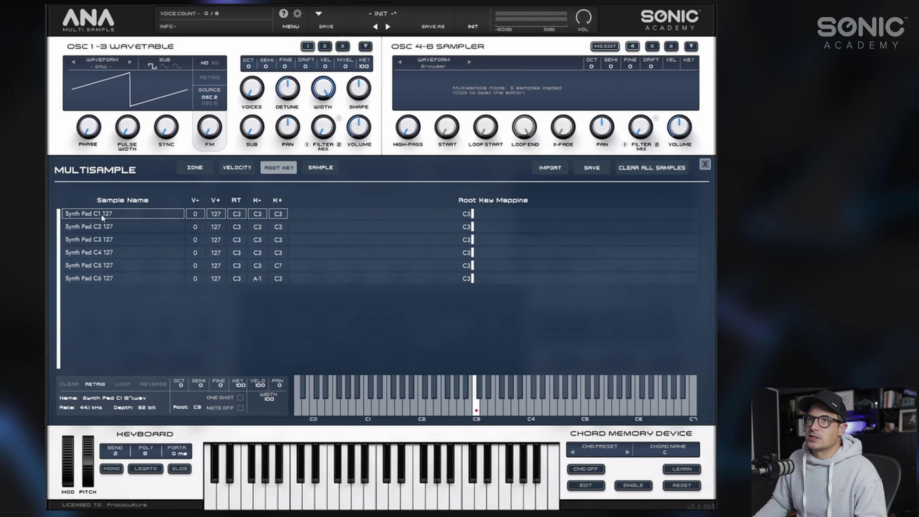
pyautogui.moveTo(472, 213); pyautogui.dragTo(364, 214)
pyautogui.moveTo(472, 226)
pyautogui.mouseDown()
pyautogui.moveTo(406, 226)
pyautogui.moveTo(416, 226)
pyautogui.mouseUp()
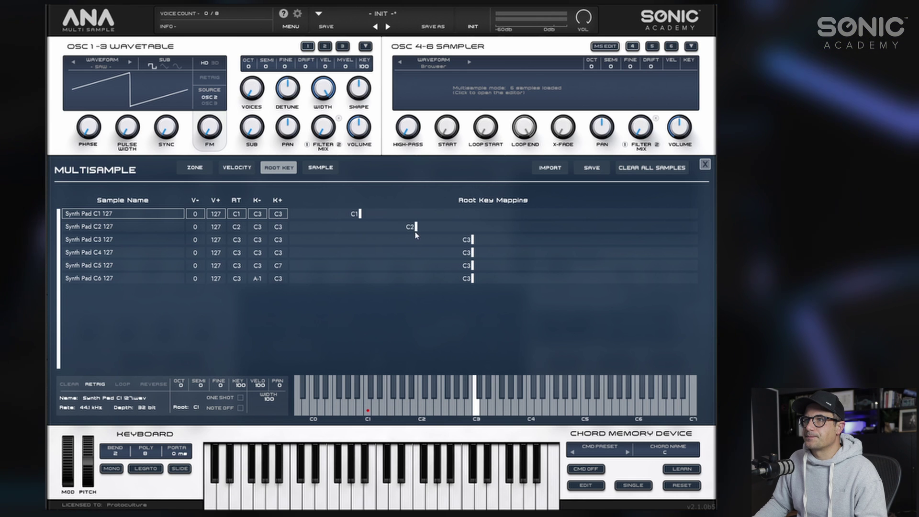
pyautogui.moveTo(472, 252); pyautogui.dragTo(584, 266)
pyautogui.moveTo(472, 280); pyautogui.dragTo(643, 290)
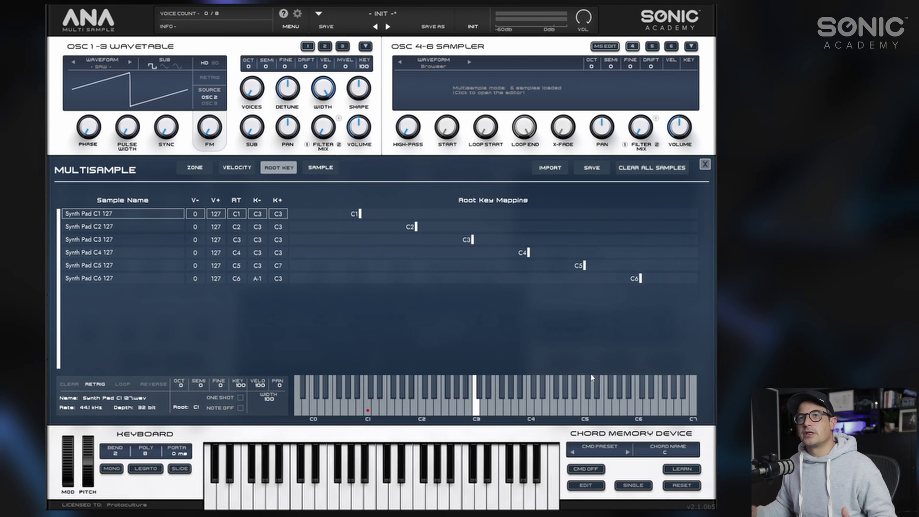
# - Map the key ranges of all six samples around their root keys
pyautogui.click(195, 168)
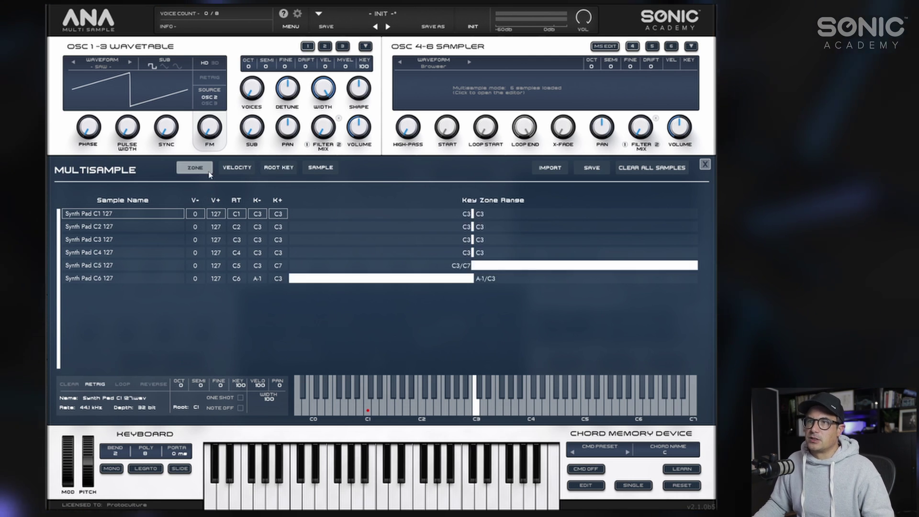
pyautogui.click(112, 281)
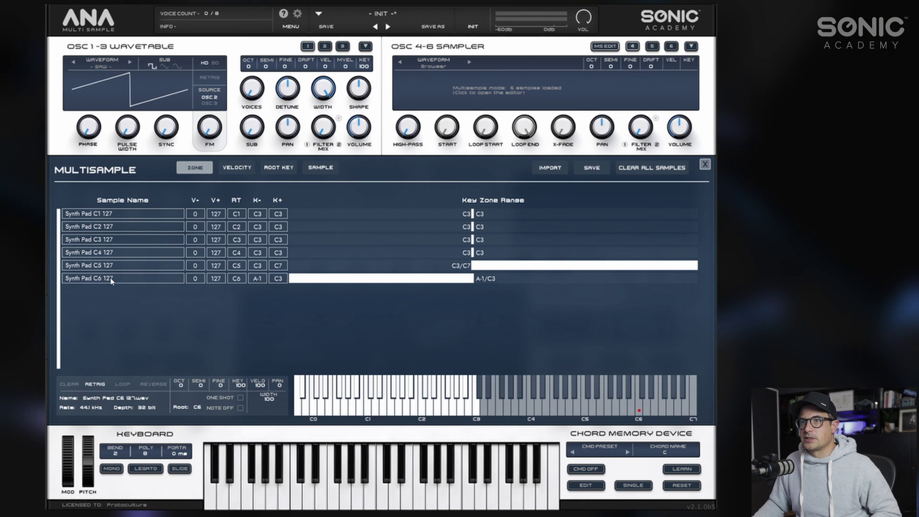
pyautogui.rightClick(136, 227)
pyautogui.click(242, 503)
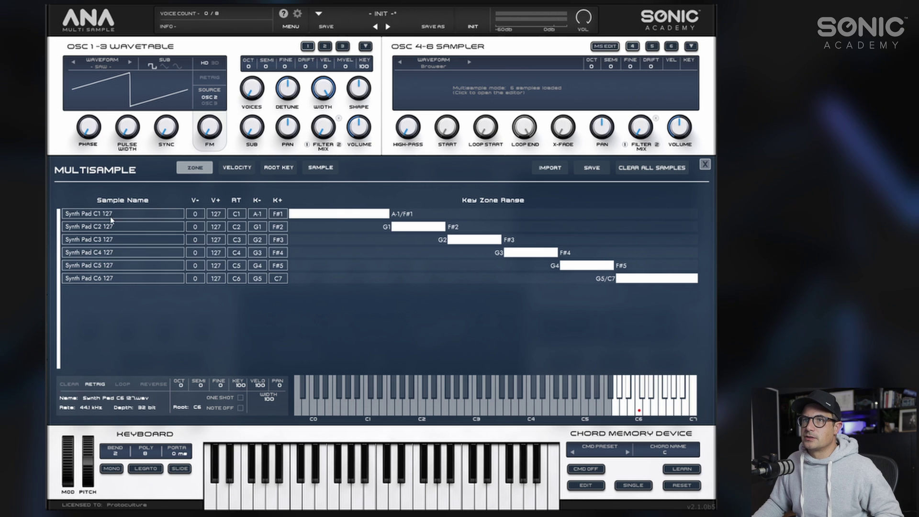
# - Try key ranges that end at each sample's root key, and map all ranges around the root keys again
pyautogui.rightClick(111, 239)
pyautogui.click(248, 505)
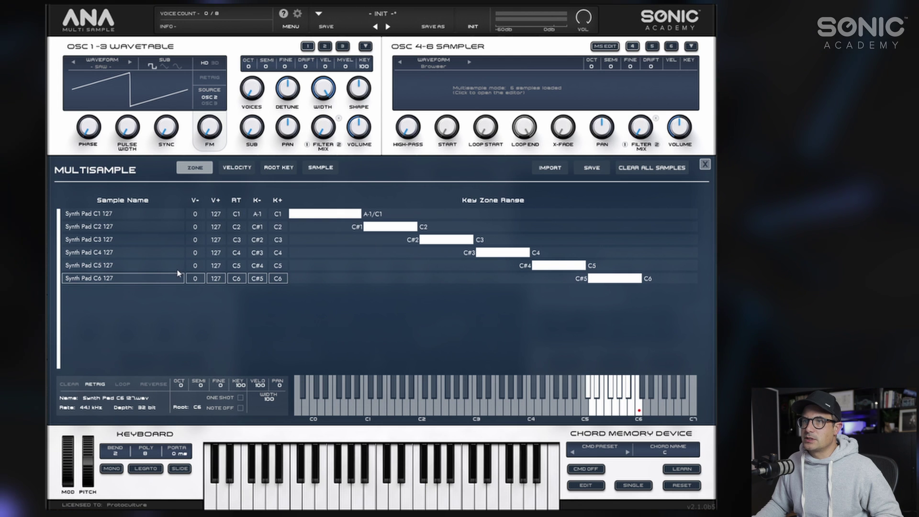
pyautogui.keyDown('shift'); pyautogui.click(93, 216); pyautogui.keyUp('shift')
pyautogui.rightClick(99, 219)
pyautogui.click(208, 502)
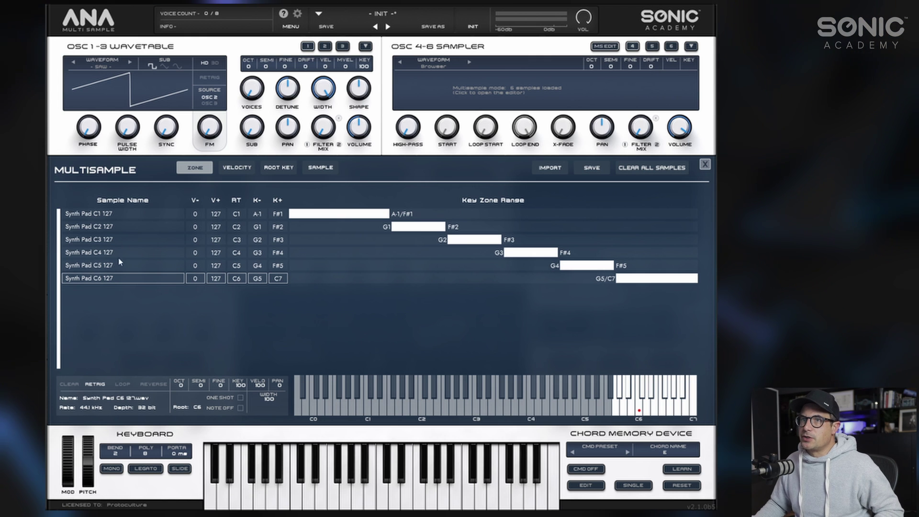
# - Raise the sample gain of all six samples together to 174
pyautogui.moveTo(105, 279); pyautogui.dragTo(108, 219)
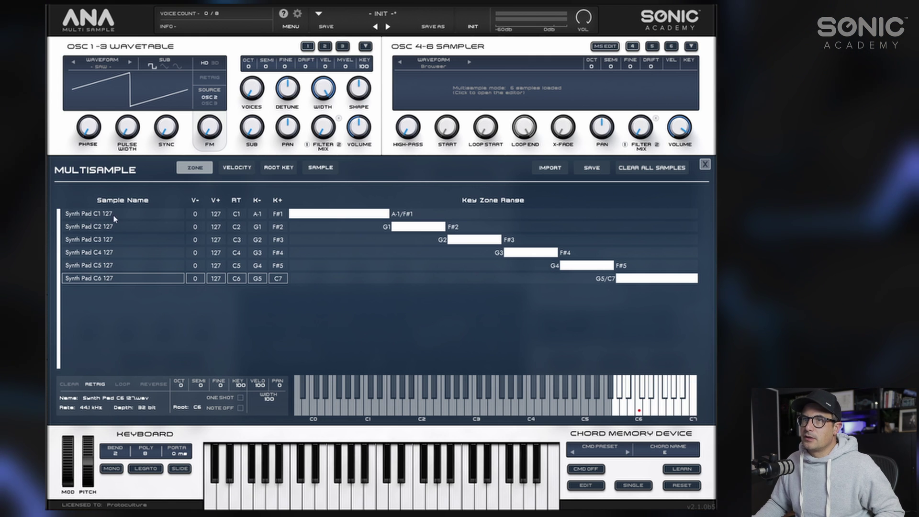
pyautogui.click(317, 169)
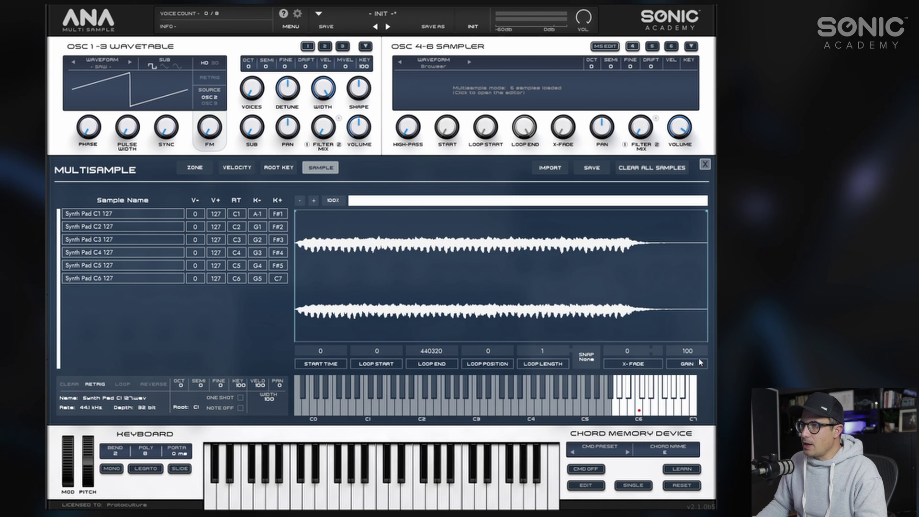
pyautogui.moveTo(700, 362); pyautogui.dragTo(683, 266)
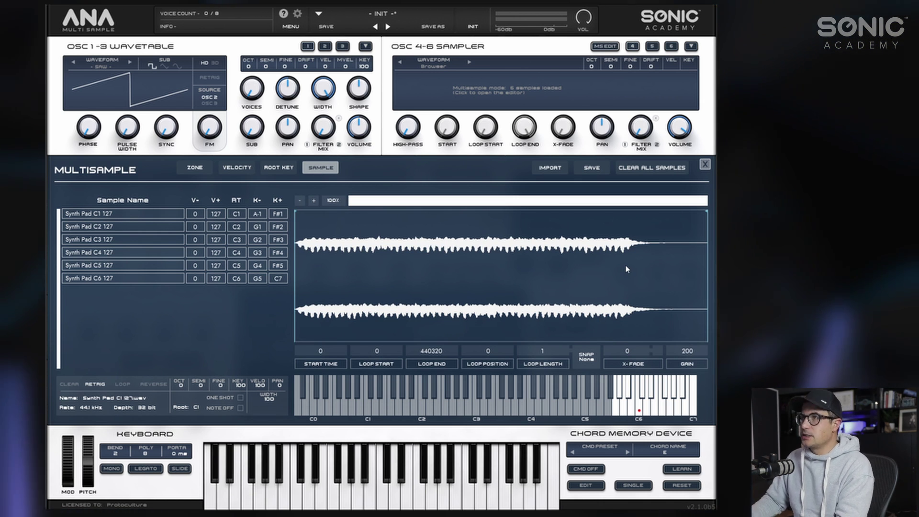
pyautogui.moveTo(694, 353); pyautogui.dragTo(697, 361)
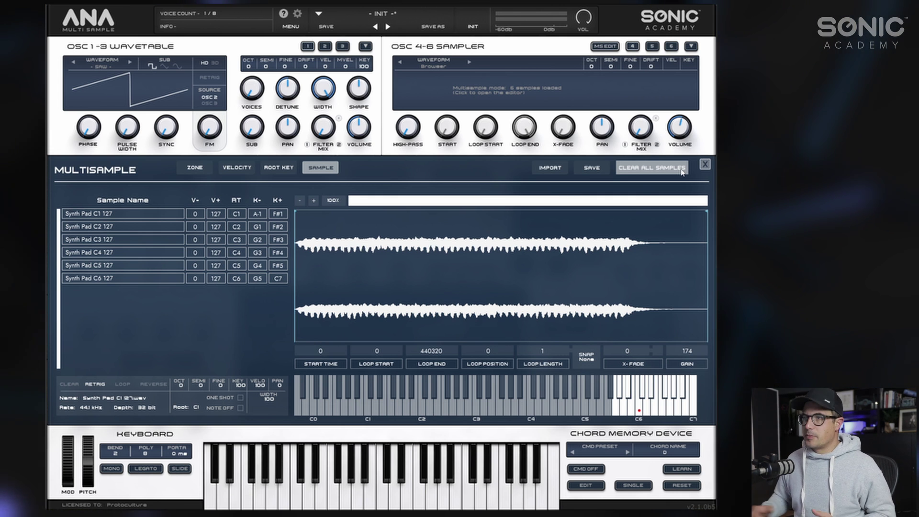
# - Inspect the sample waveform closely at 800% zoom and return it to the full 100% view
pyautogui.click(89, 278)
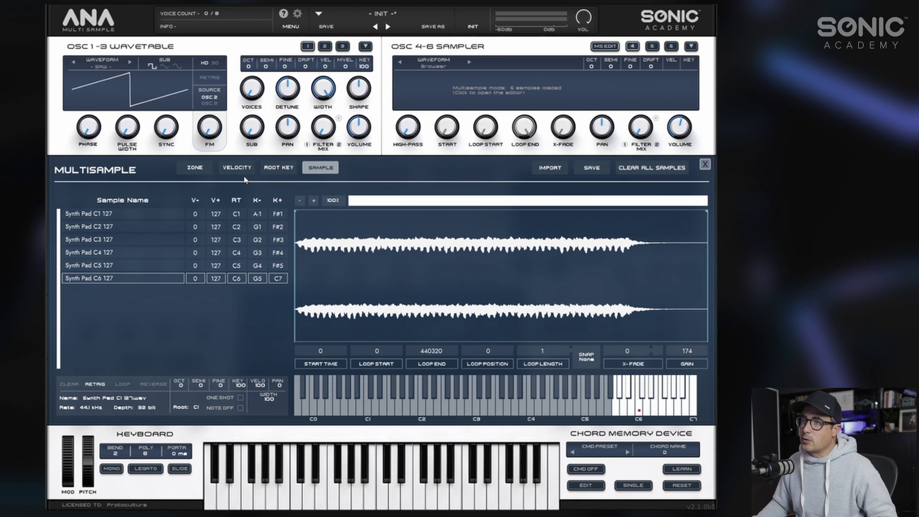
pyautogui.click(314, 201)
pyautogui.click(314, 201)
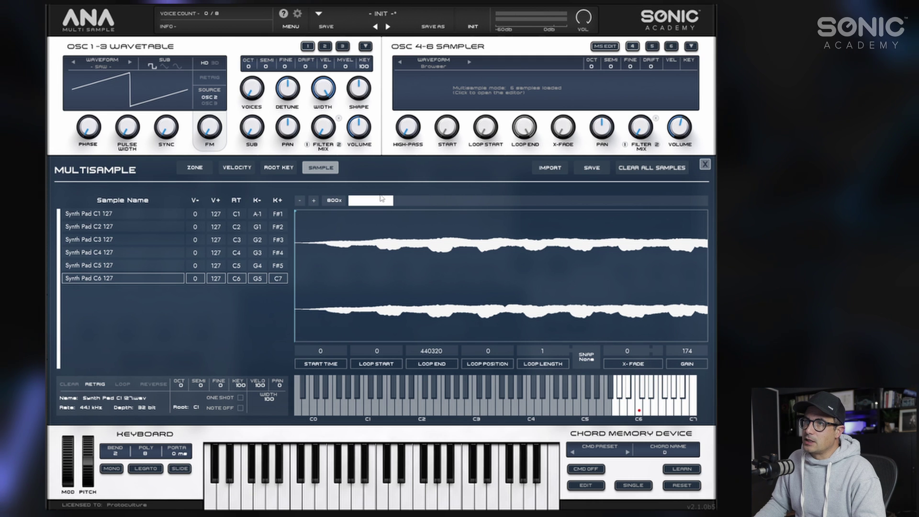
pyautogui.moveTo(382, 198); pyautogui.dragTo(429, 209)
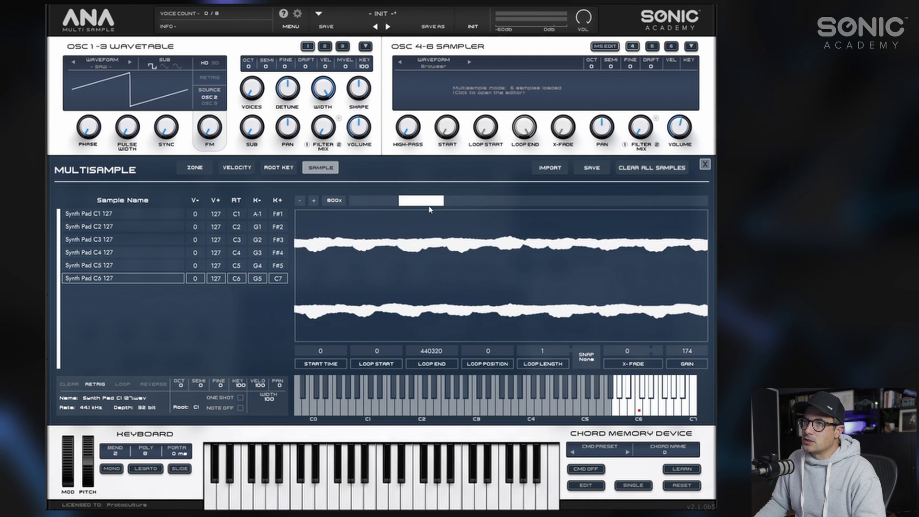
pyautogui.click(300, 200)
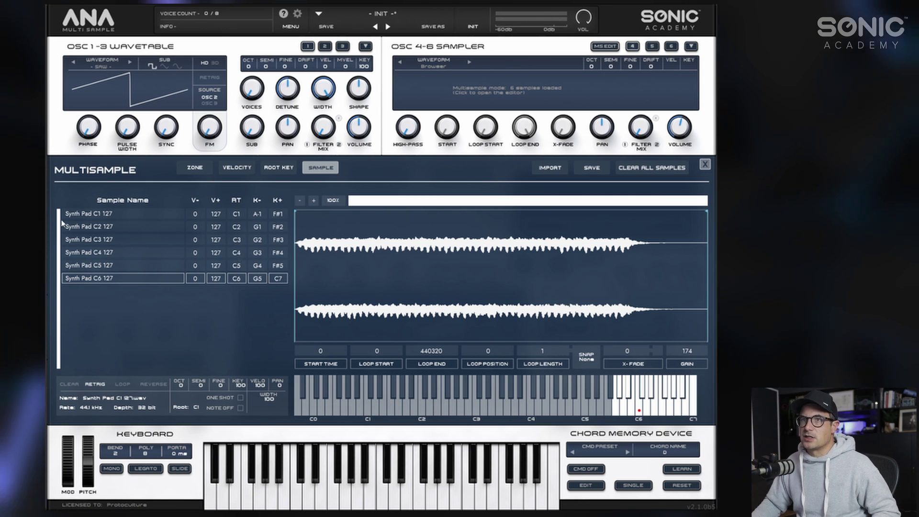
# - Turn on looping for all six samples with loop start 72213 and loop end 271237
pyautogui.keyDown('shift'); pyautogui.click(108, 219); pyautogui.keyUp('shift')
pyautogui.click(122, 384)
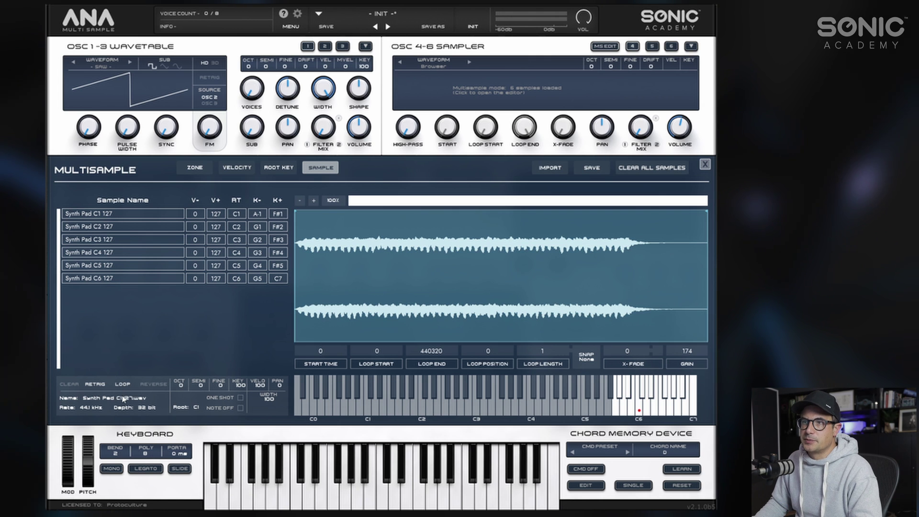
pyautogui.moveTo(377, 354)
pyautogui.mouseDown()
pyautogui.moveTo(382, 345)
pyautogui.moveTo(324, 261)
pyautogui.mouseUp()
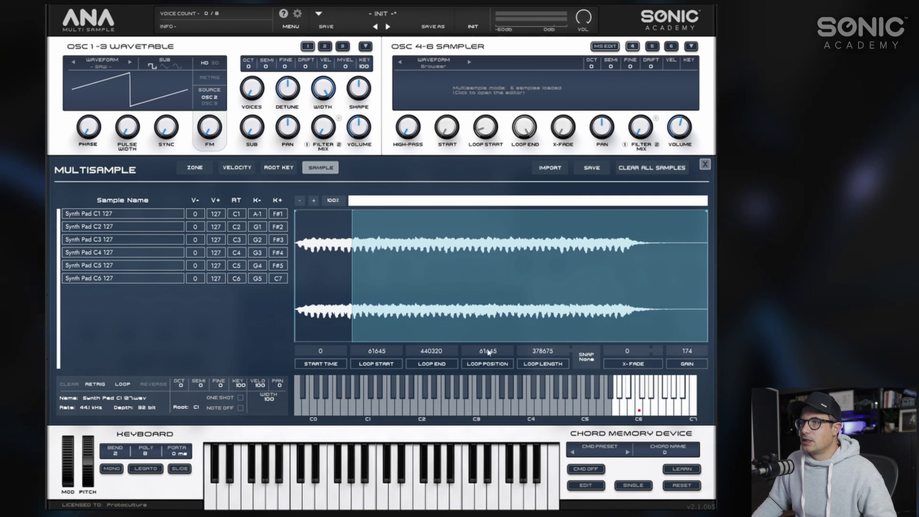
pyautogui.moveTo(392, 352)
pyautogui.mouseDown()
pyautogui.moveTo(442, 362)
pyautogui.moveTo(444, 421)
pyautogui.mouseUp()
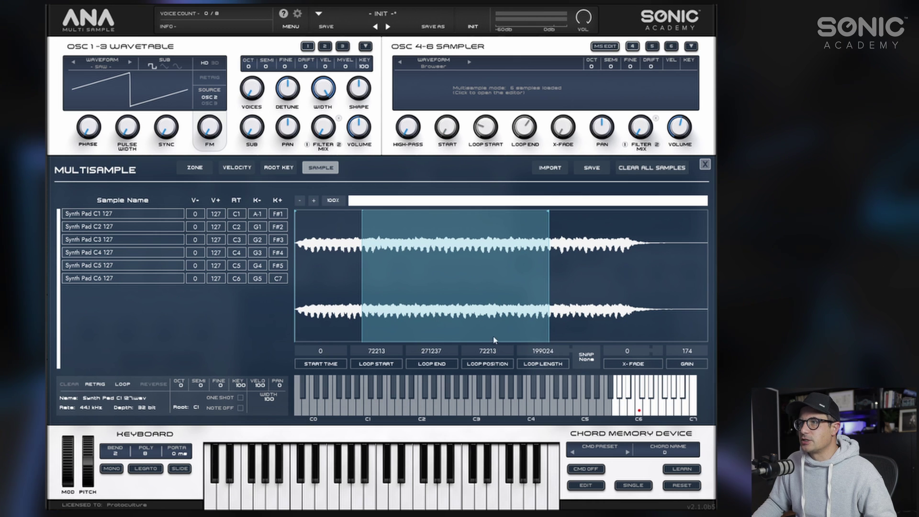
# - Check the loop region on the C1, C3 and C6 samples individually, and reselect all six samples
pyautogui.click(128, 213)
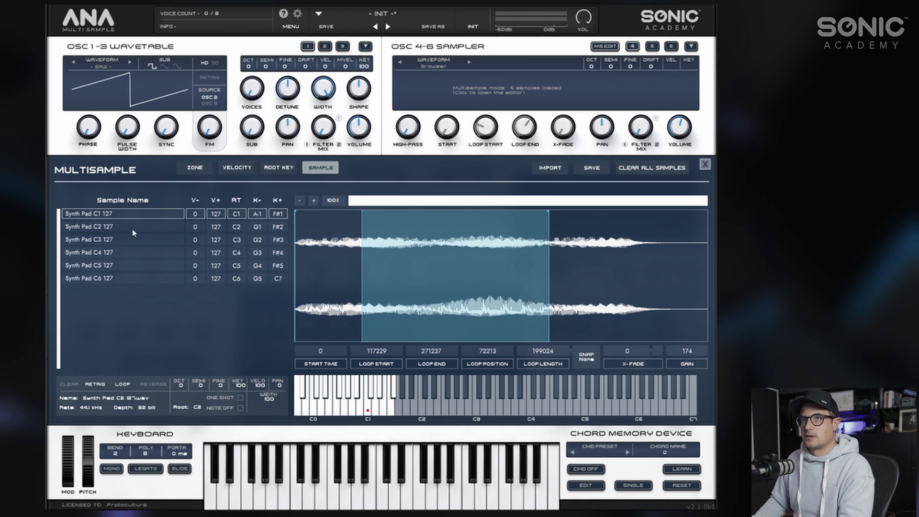
pyautogui.click(120, 240)
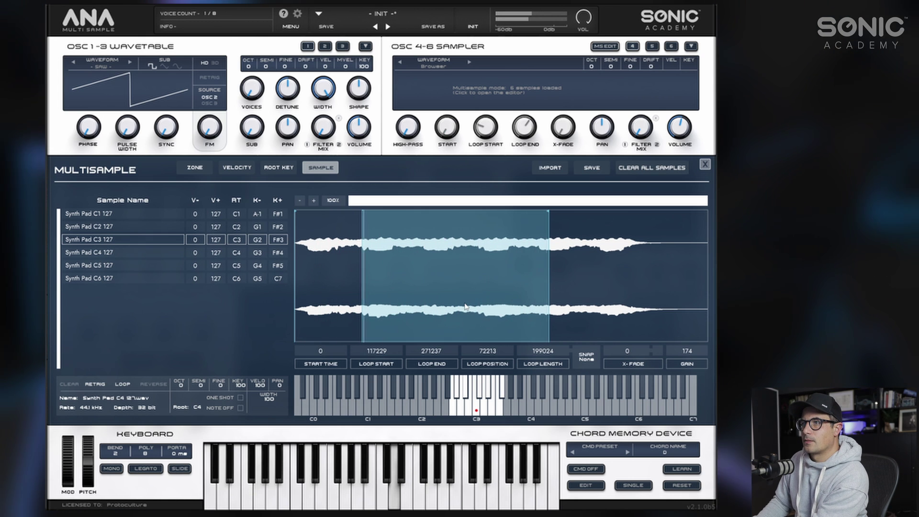
pyautogui.click(153, 279)
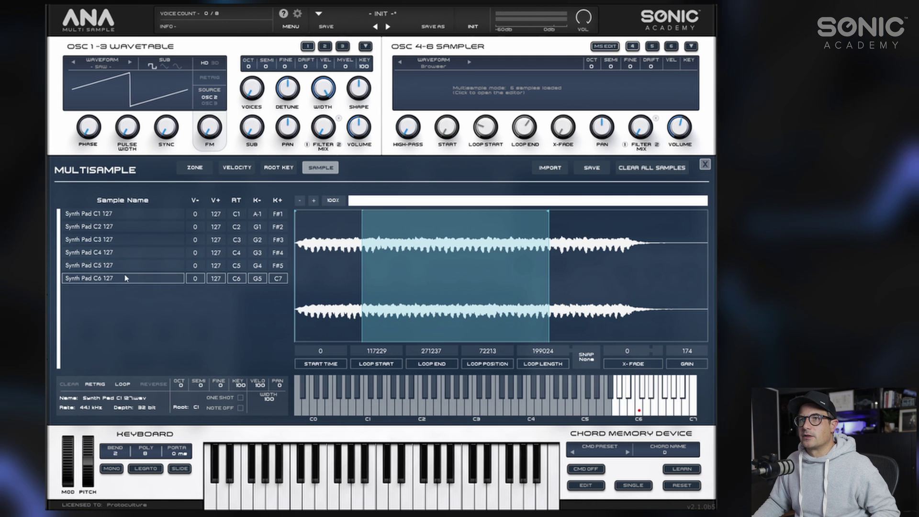
pyautogui.keyDown('shift'); pyautogui.click(117, 215); pyautogui.keyUp('shift')
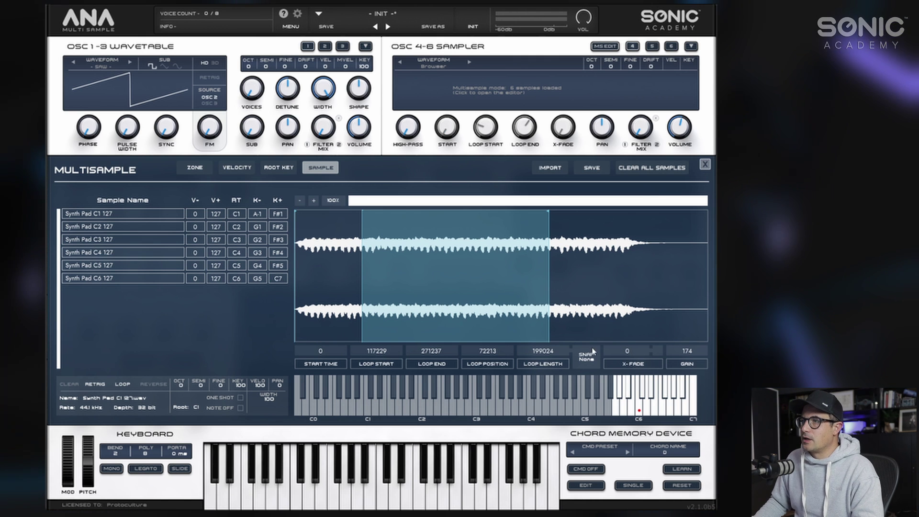
# - Give all six samples a loop crossfade of 33, with the loop running from 110184 to 297656
pyautogui.moveTo(634, 368); pyautogui.dragTo(353, 308)
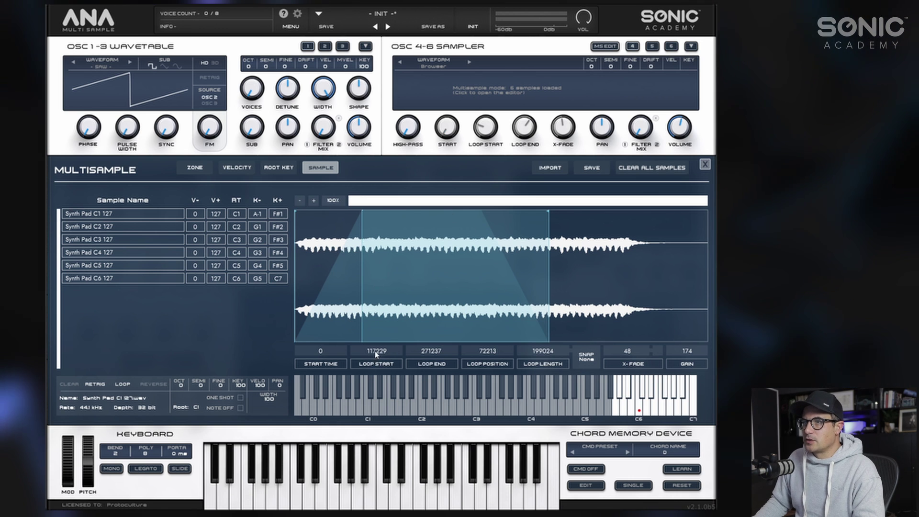
pyautogui.moveTo(376, 353); pyautogui.dragTo(379, 360)
pyautogui.moveTo(616, 358); pyautogui.dragTo(640, 349)
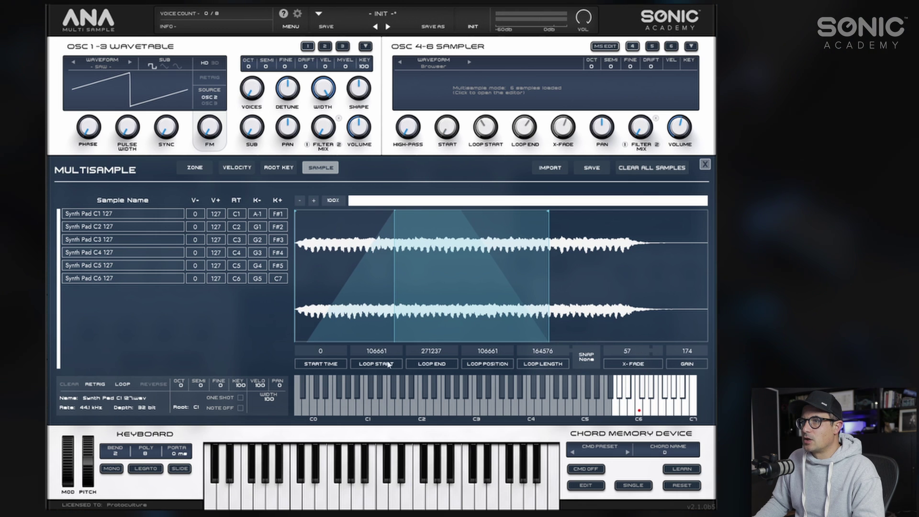
pyautogui.moveTo(388, 351); pyautogui.dragTo(390, 351)
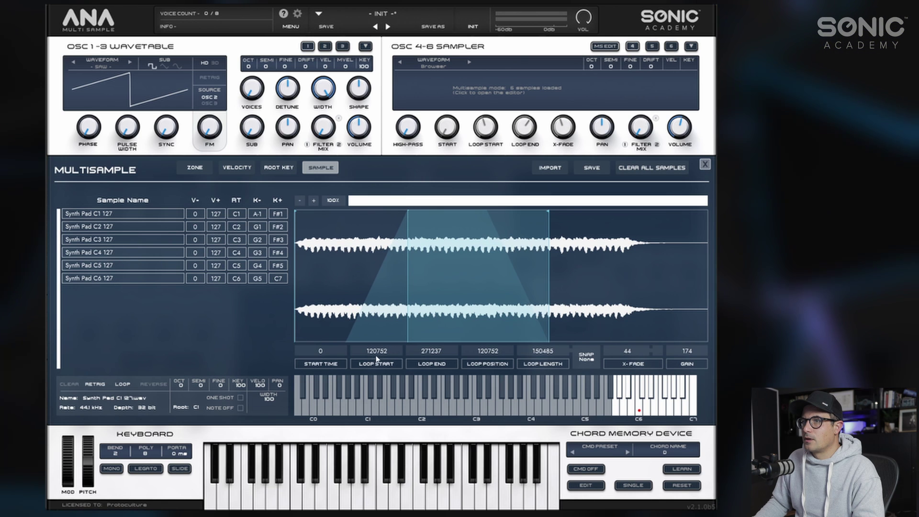
pyautogui.moveTo(376, 359); pyautogui.dragTo(370, 360)
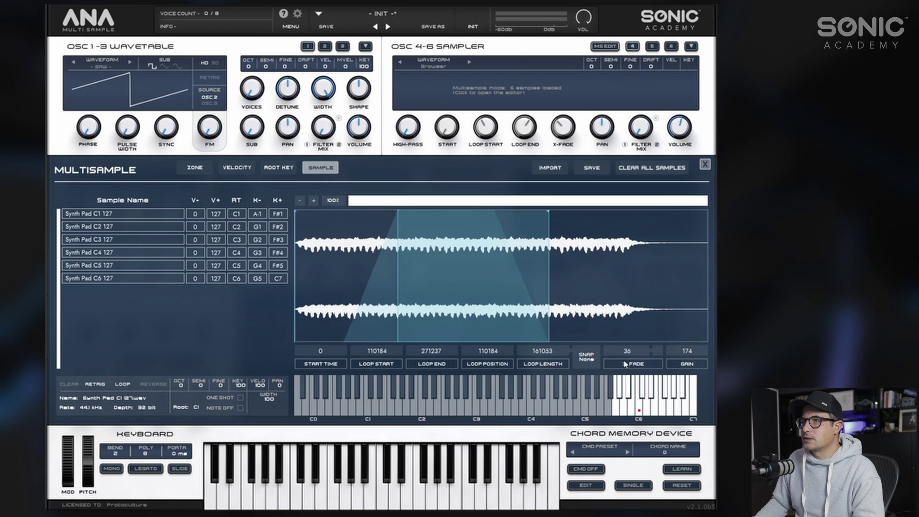
# - Go through the samples one by one to check how the loop region and crossfade apply to each
pyautogui.click(113, 265)
pyautogui.press('Up')
pyautogui.press('Up')
pyautogui.press('Up')
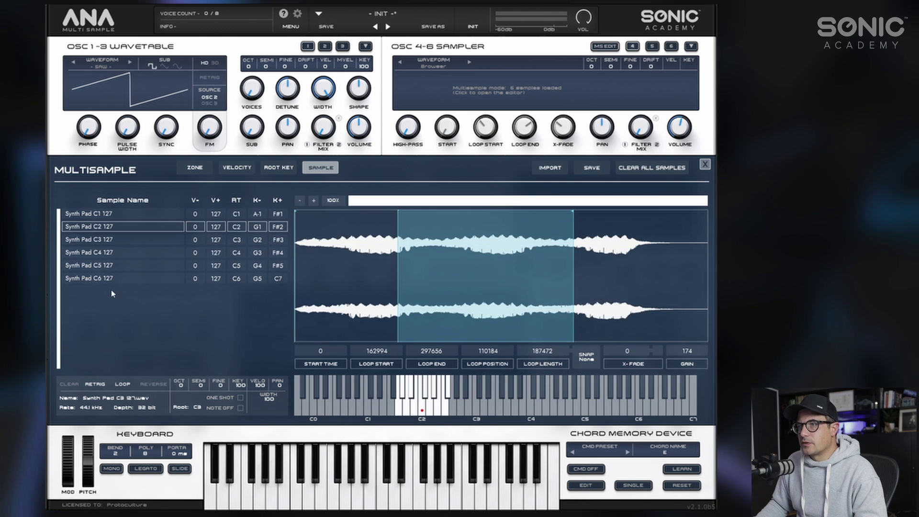
pyautogui.press('Down')
pyautogui.press('Down')
pyautogui.press('Down')
pyautogui.press('Down')
# - Review the MIDI sample select and sorting options offered for the C6 sample without applying any
pyautogui.rightClick(106, 281)
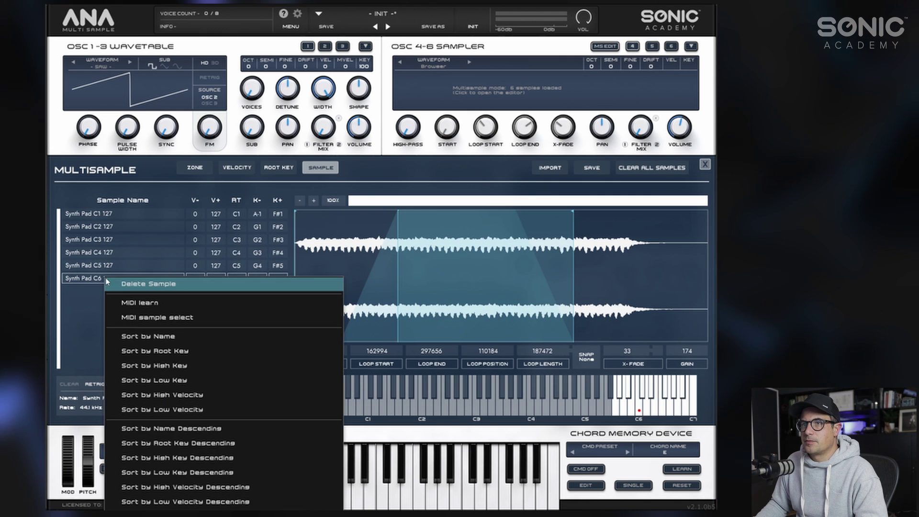
pyautogui.click(100, 268)
pyautogui.click(101, 215)
pyautogui.click(105, 278)
pyautogui.rightClick(100, 281)
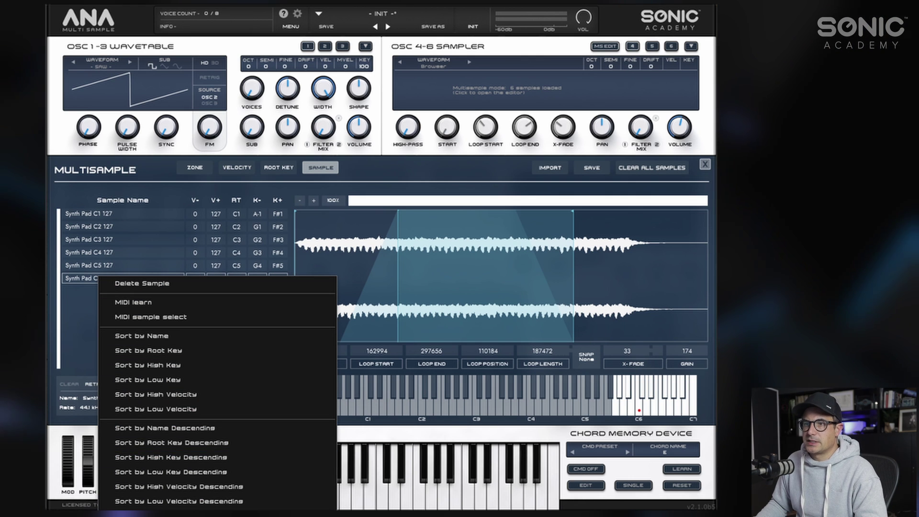
pyautogui.press('Escape')
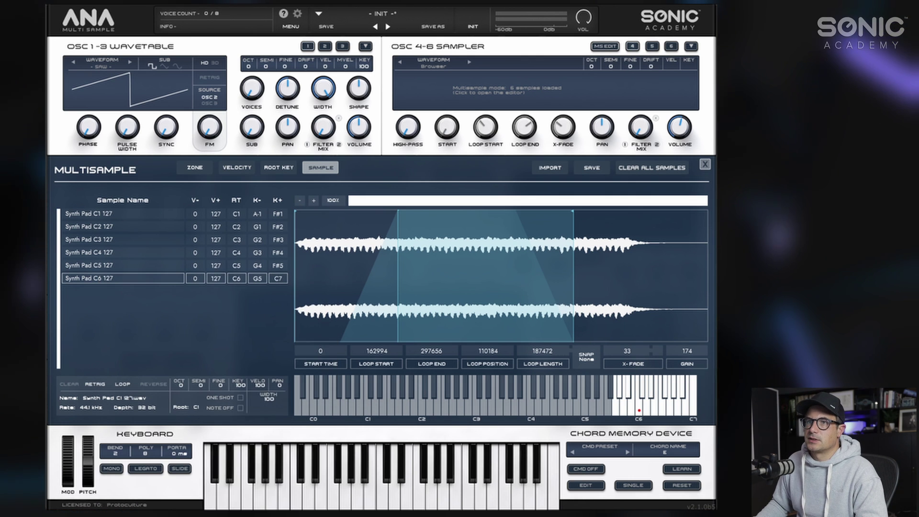
# - Step from the C5 sample up to C1 and back down to C6 to compare their waveforms, and select C3
pyautogui.click(114, 265)
pyautogui.press('Up')
pyautogui.press('Up')
pyautogui.press('Up')
pyautogui.press('Up')
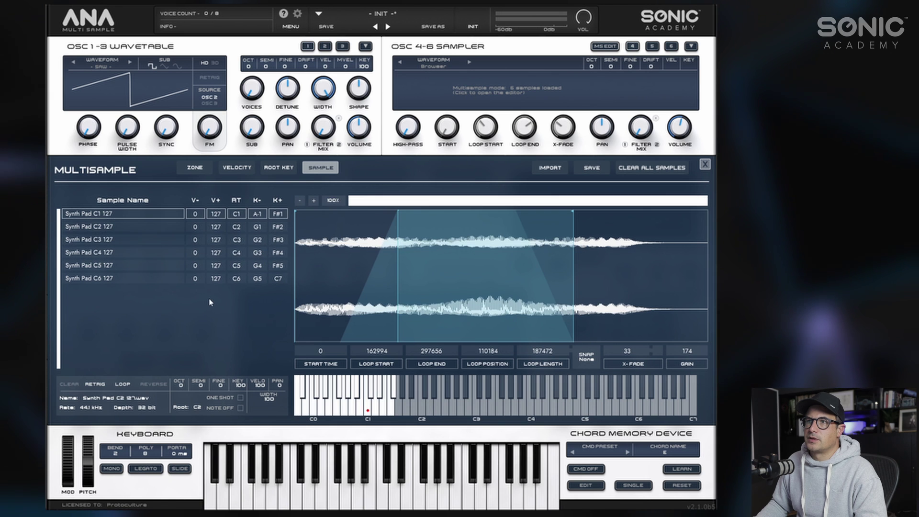
pyautogui.press('Down')
pyautogui.press('Down')
pyautogui.press('Down')
pyautogui.press('Down')
pyautogui.press('Down')
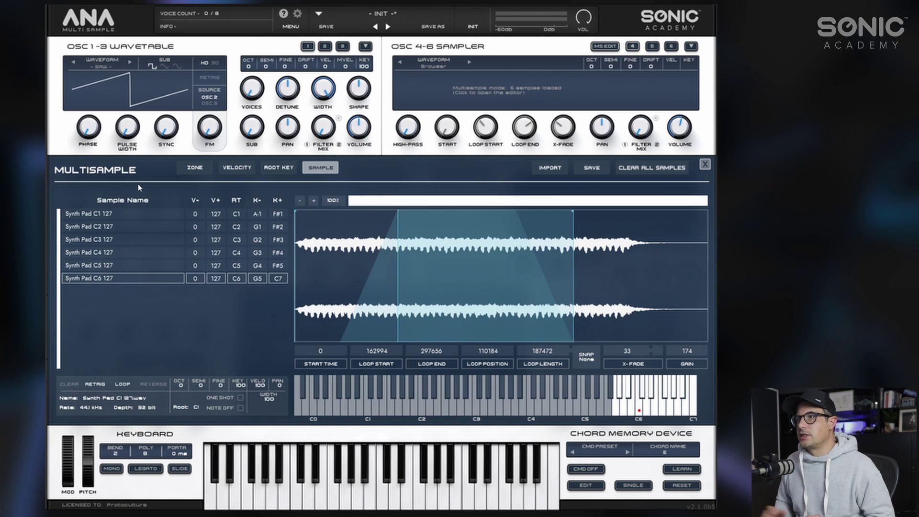
pyautogui.click(107, 243)
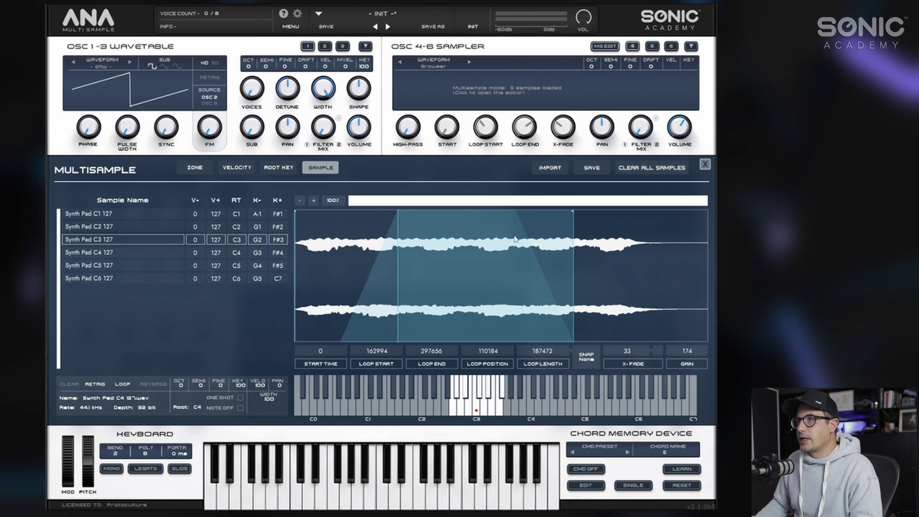
# - Save the multisample as "Proto Pad 1" in the General user folder without importing its samples to the user library
pyautogui.click(592, 170)
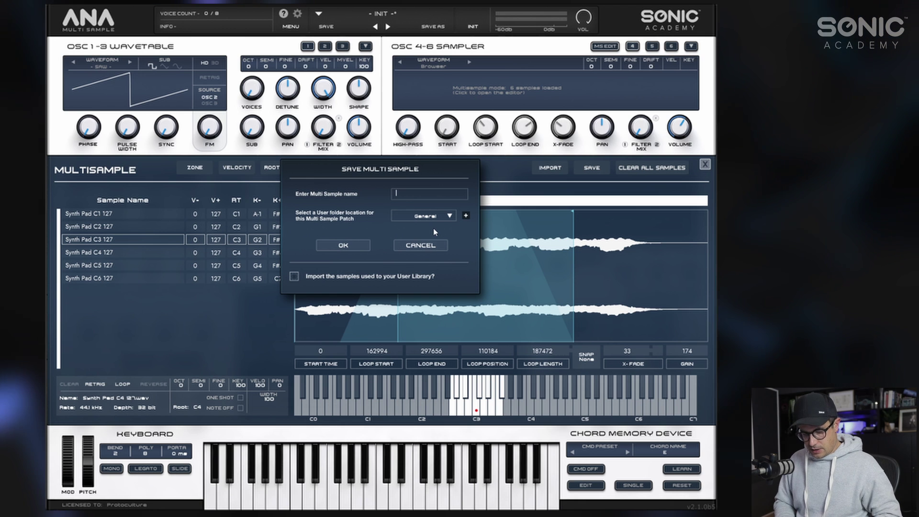
pyautogui.write('Proto Pad 1')
pyautogui.click(427, 215)
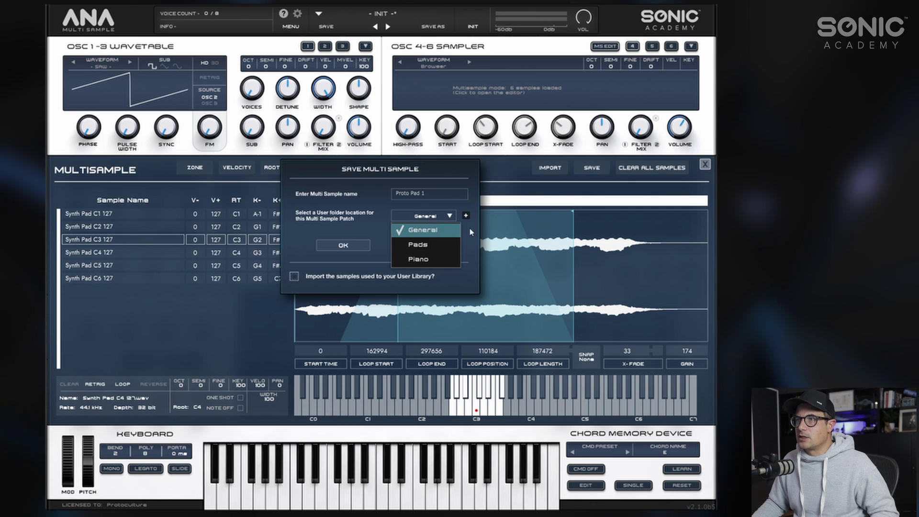
pyautogui.click(421, 231)
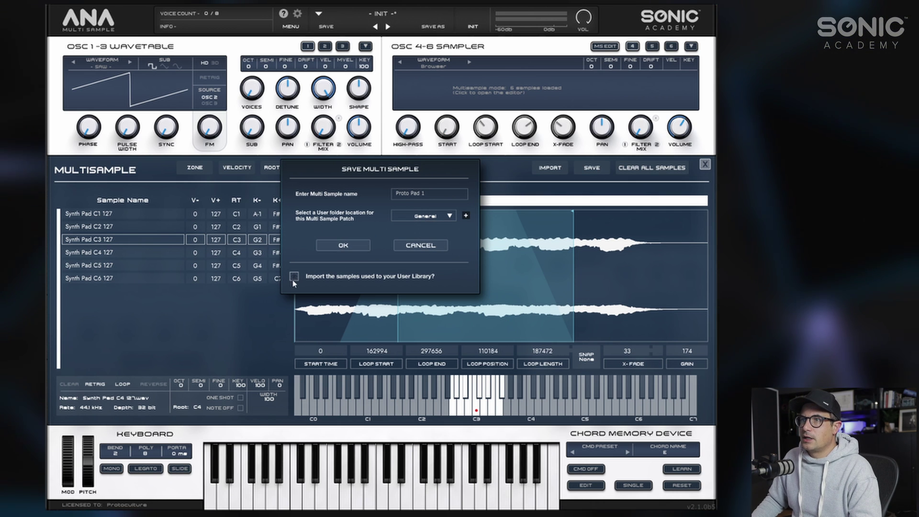
pyautogui.click(347, 247)
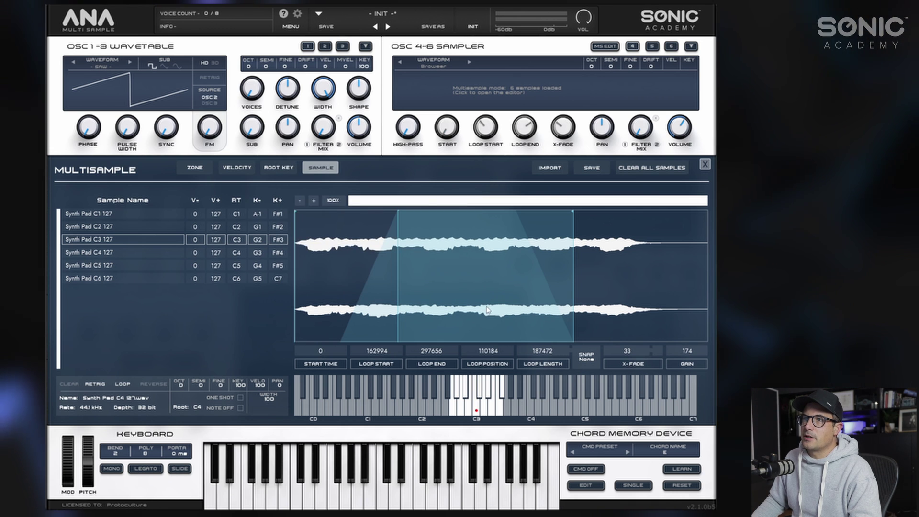